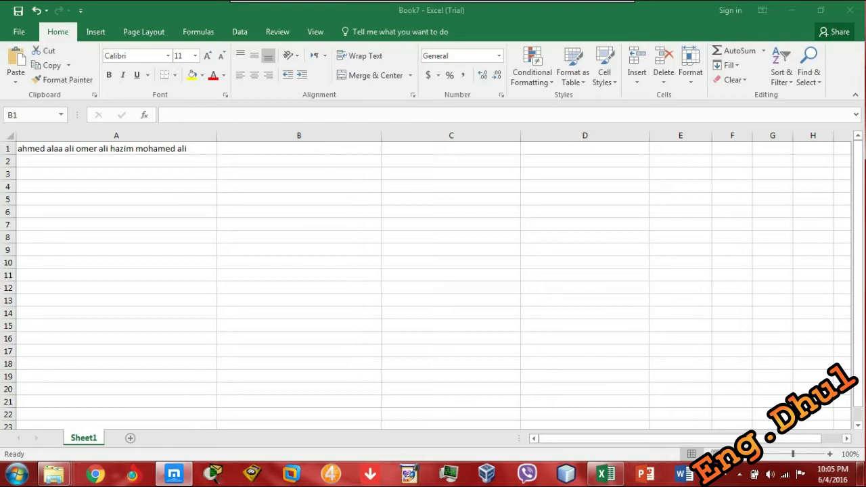
Enter a SUBSTITUTE formula in B1 that replaces the lowercase three-letter name repeated in A1 with its all-uppercase form, and widen column B
left_click(441, 116)
left_click(327, 119)
type("=")
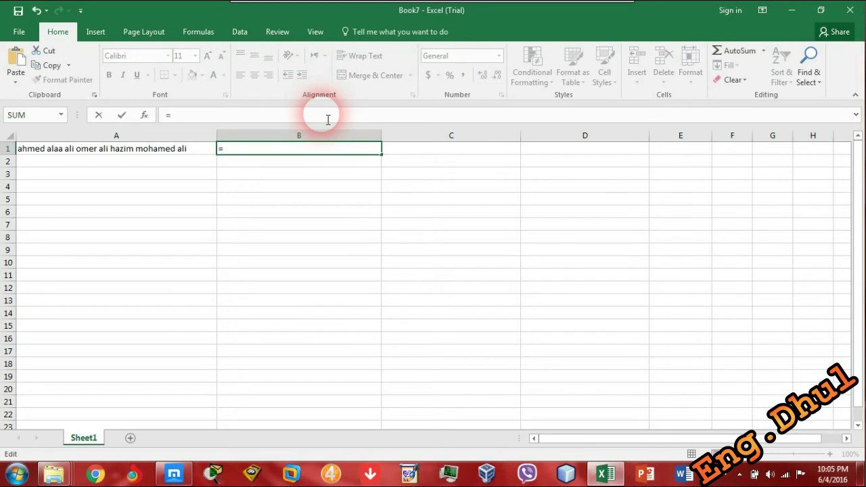
type("su")
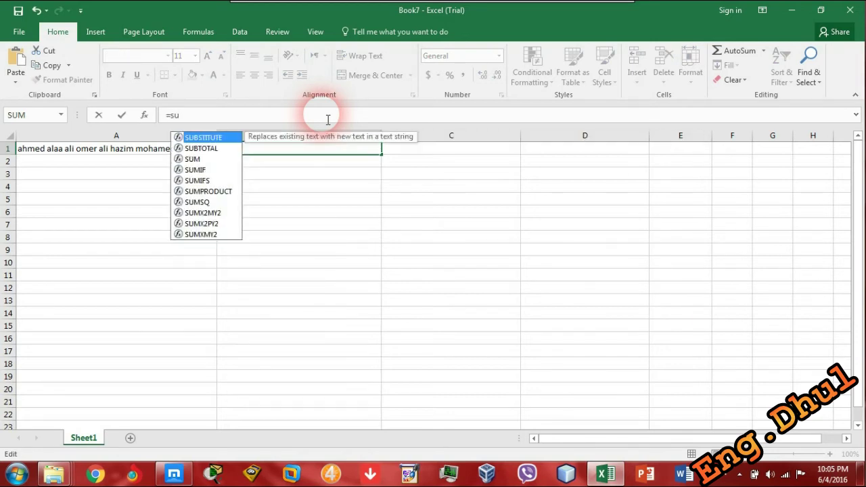
key("Tab")
type("a")
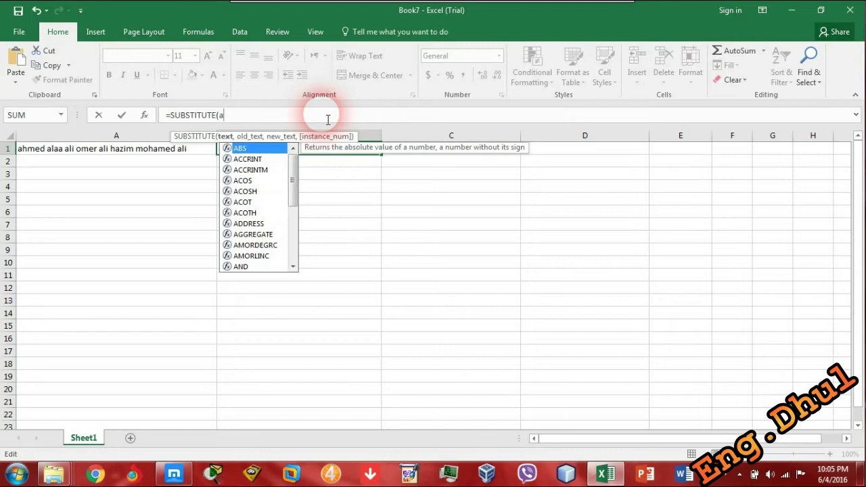
type("1,")
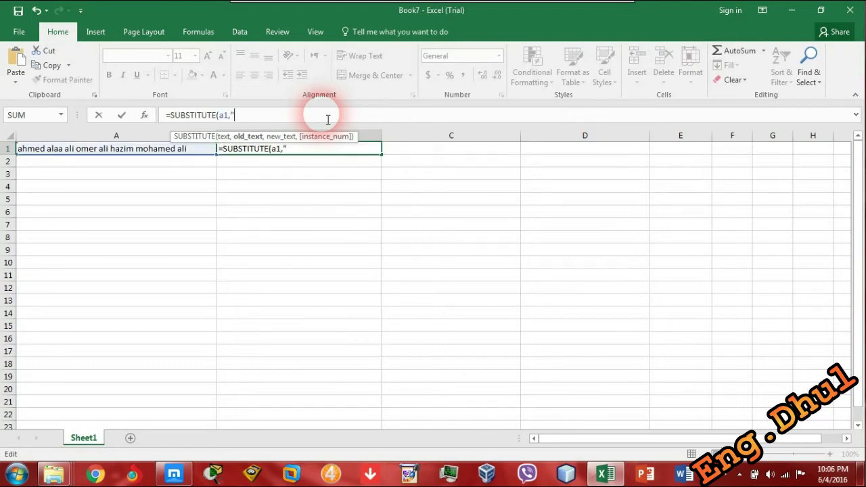
type("\"ali\",")
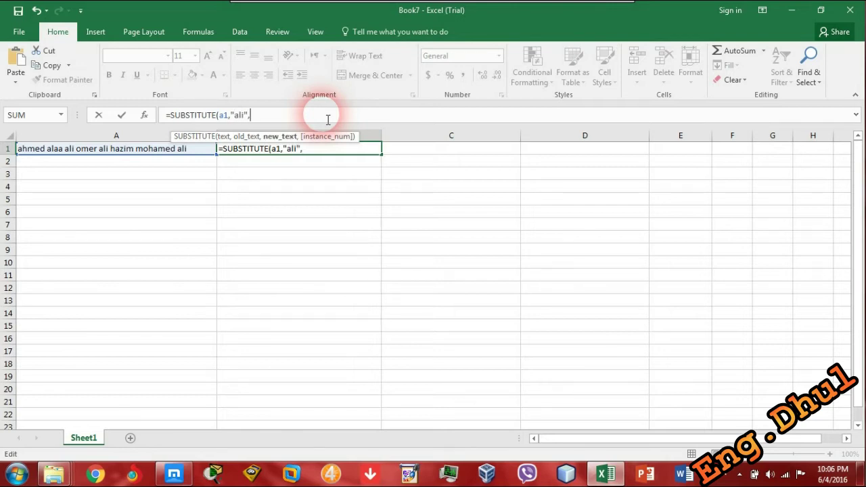
type(":")
key("BackSpace")
type("\"ALI\")")
key("Return")
left_click_drag(386, 144, 418, 135)
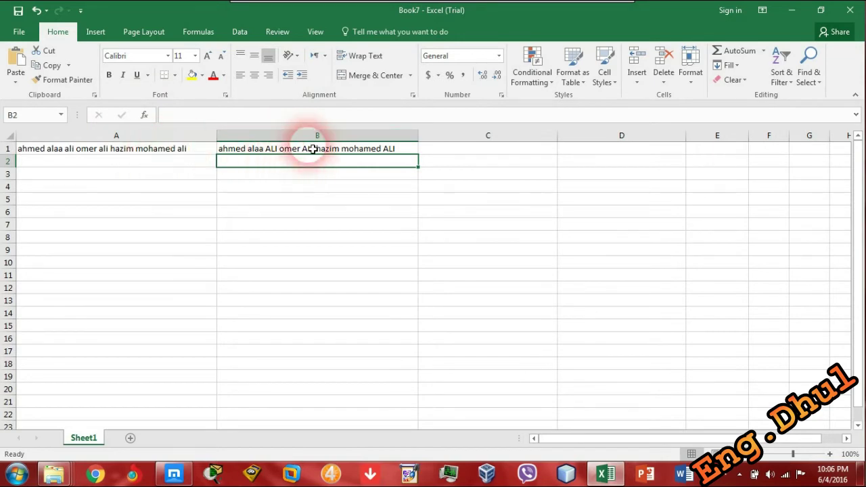
Change the replacement text in B1's SUBSTITUTE formula to A1's first word, written with only its final letter capitalised
left_click(373, 150)
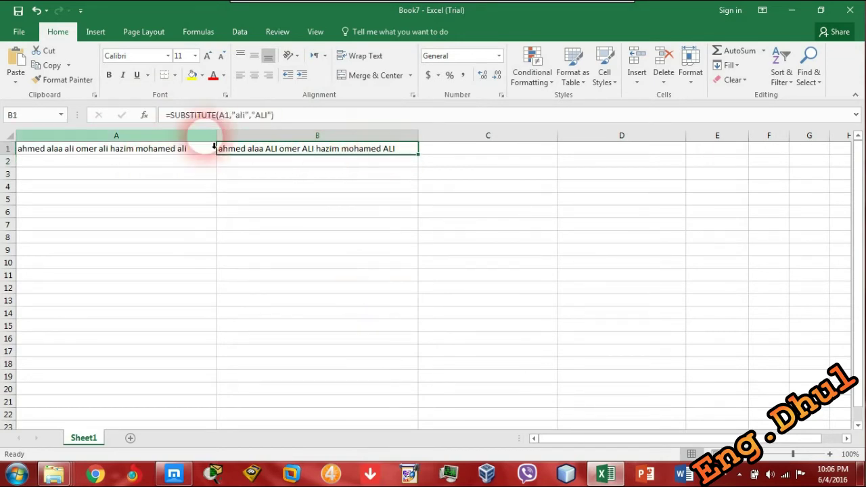
left_click(263, 115)
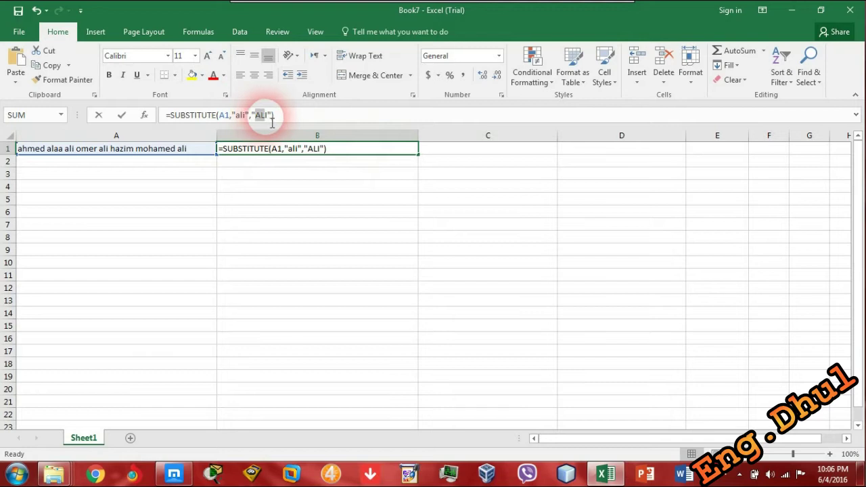
double_click(262, 116)
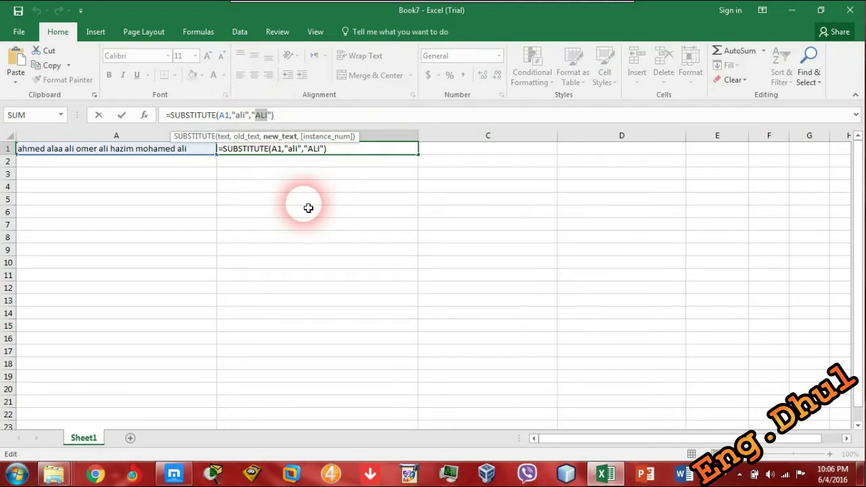
type("ahmed")
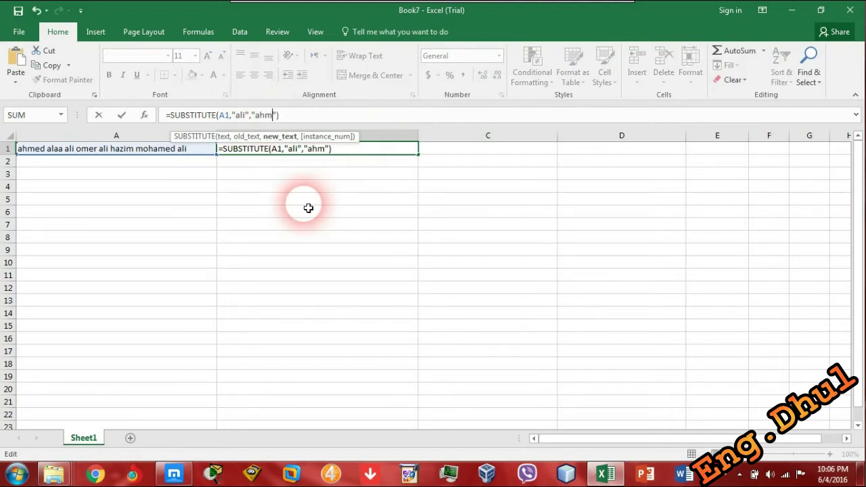
key("BackSpace")
type("D")
key("Return")
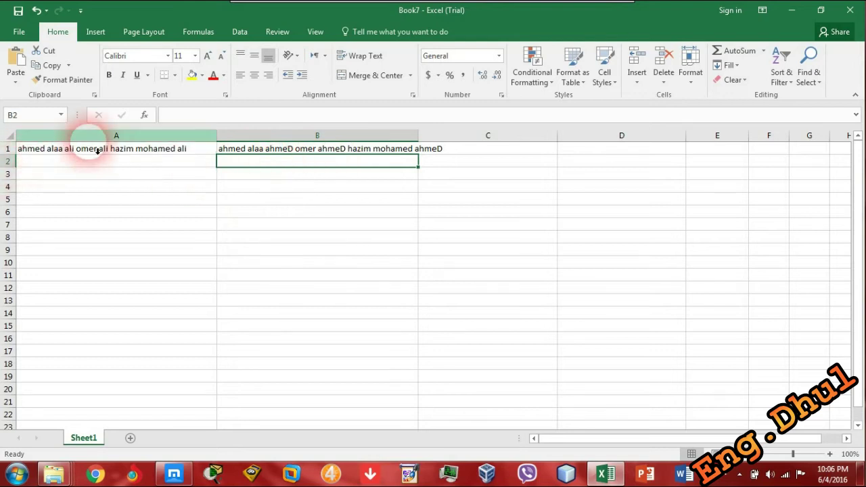
Widen column B to fit the full text of B1
left_click(284, 150)
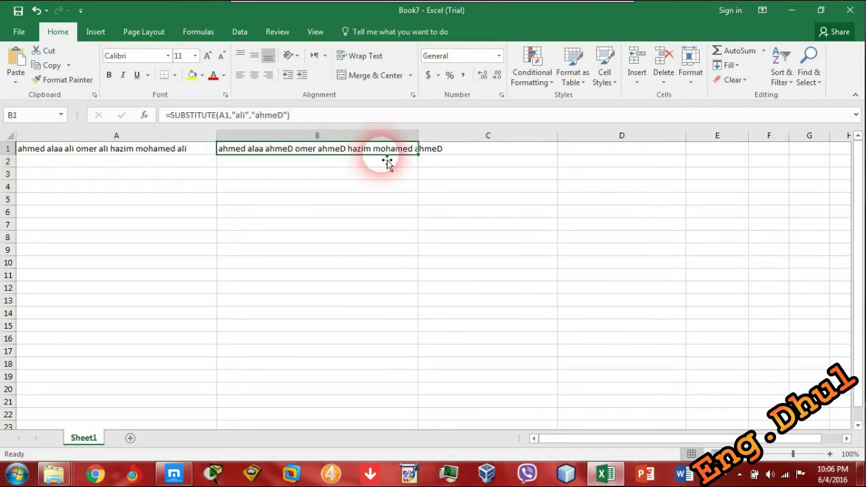
left_click_drag(422, 142, 476, 141)
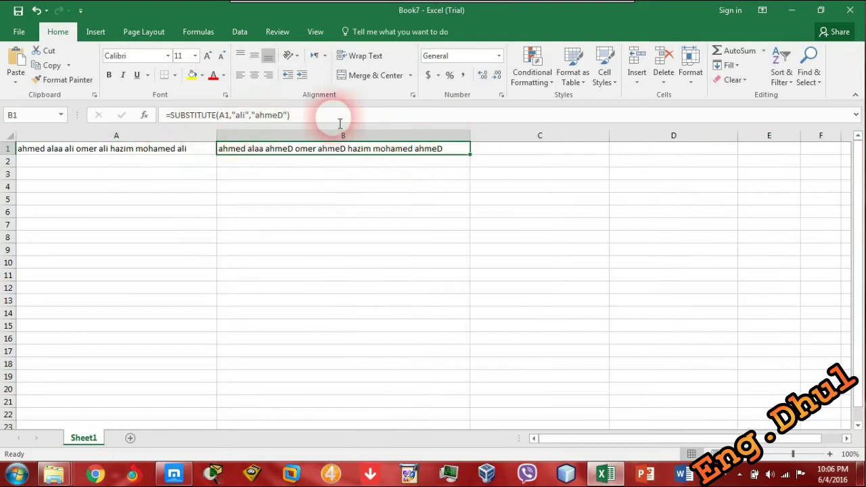
left_click(296, 120)
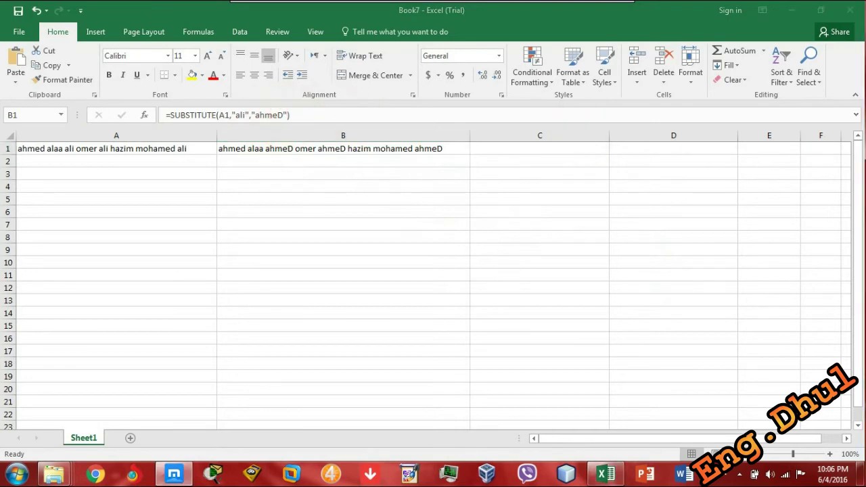
left_click(271, 99)
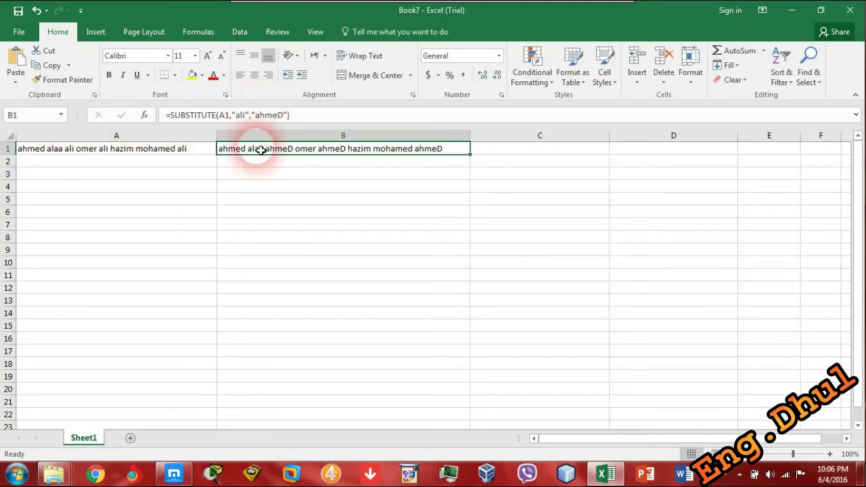
Add the optional instance number 3 to the SUBSTITUTE formula in B1 to replace only the third occurrence
left_click(260, 116)
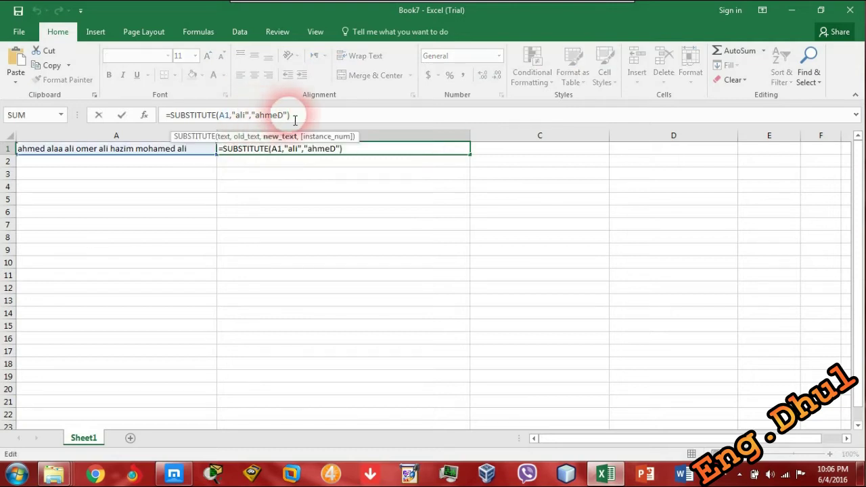
left_click(347, 138)
type(",")
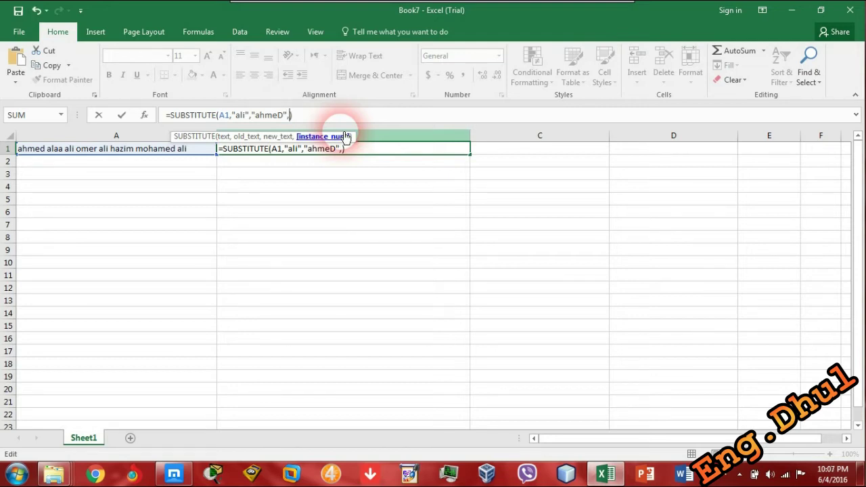
type("3")
key("Return")
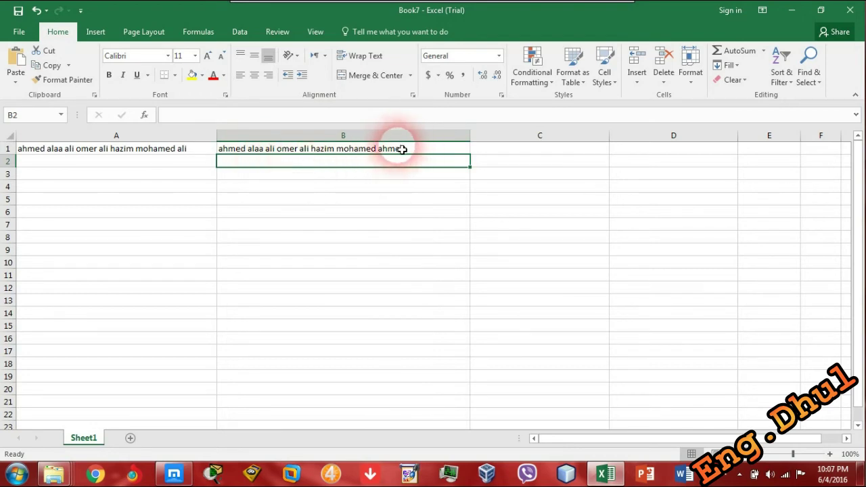
Change the instance number in B1's SUBSTITUTE formula to 2
left_click(331, 148)
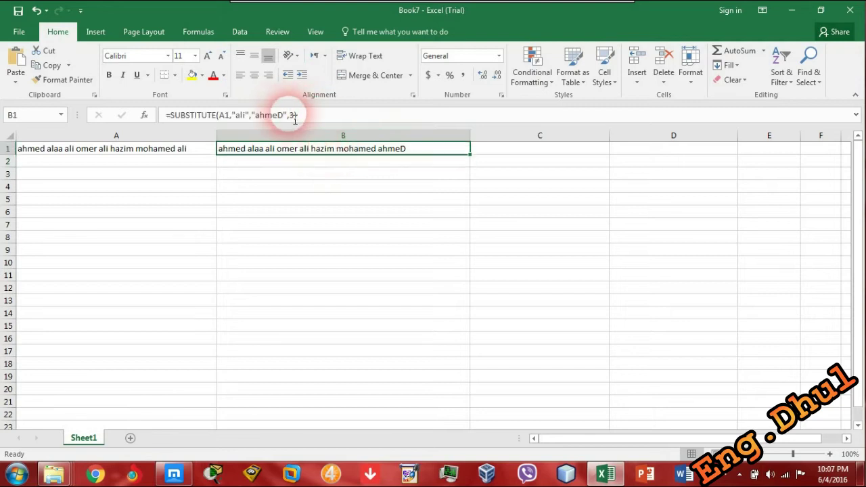
left_click(295, 116)
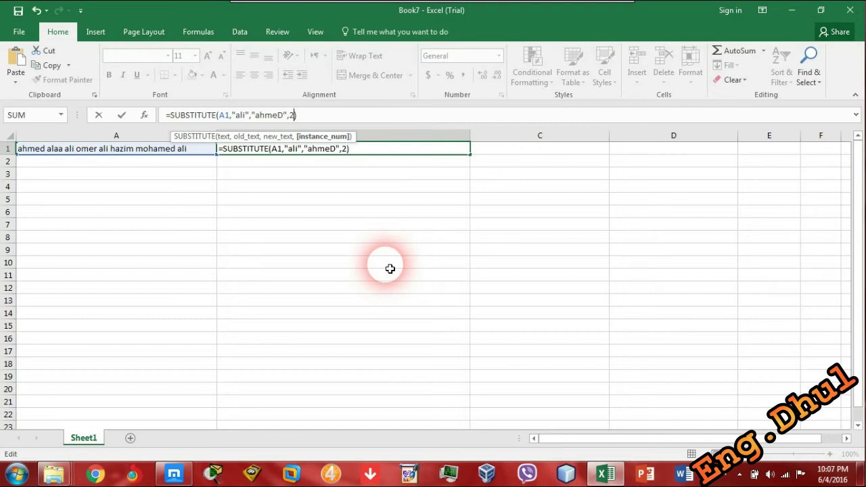
key("Return")
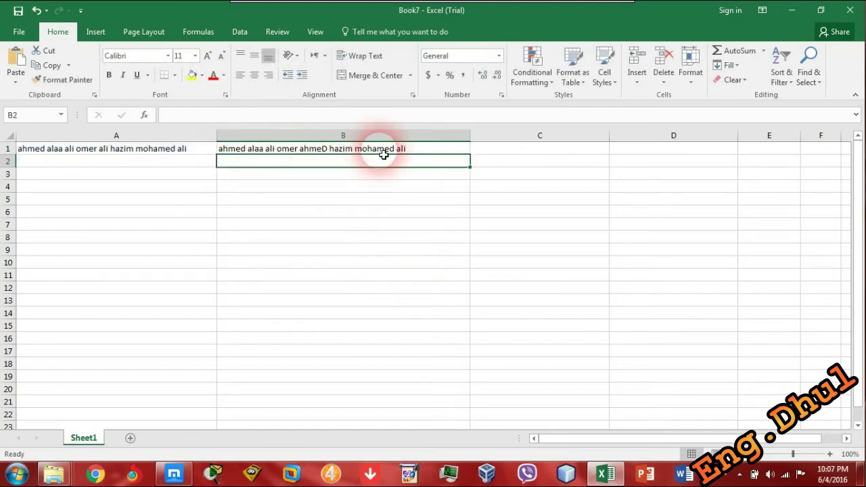
Set the instance number in B1's SUBSTITUTE formula to 1
left_click(308, 150)
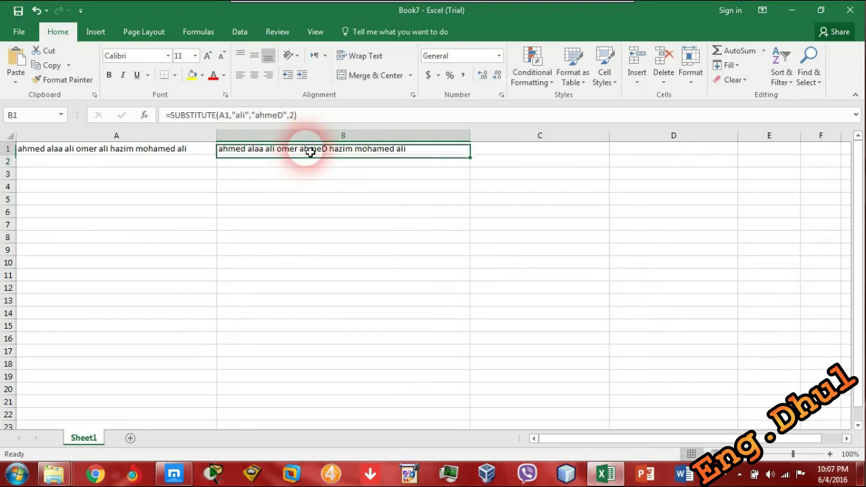
left_click(298, 116)
double_click(291, 115)
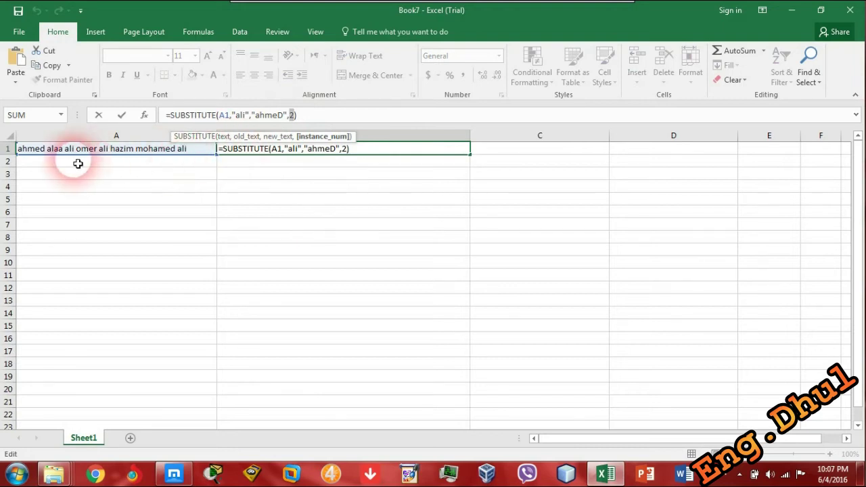
type("1")
key("Return")
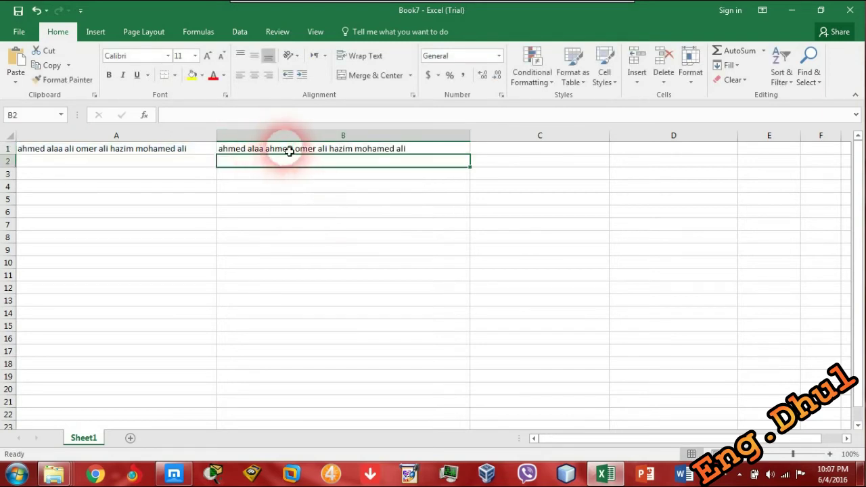
Remove the instance number from B1's formula and make the replacement text the all-uppercase form of the searched three-letter name
left_click(400, 151)
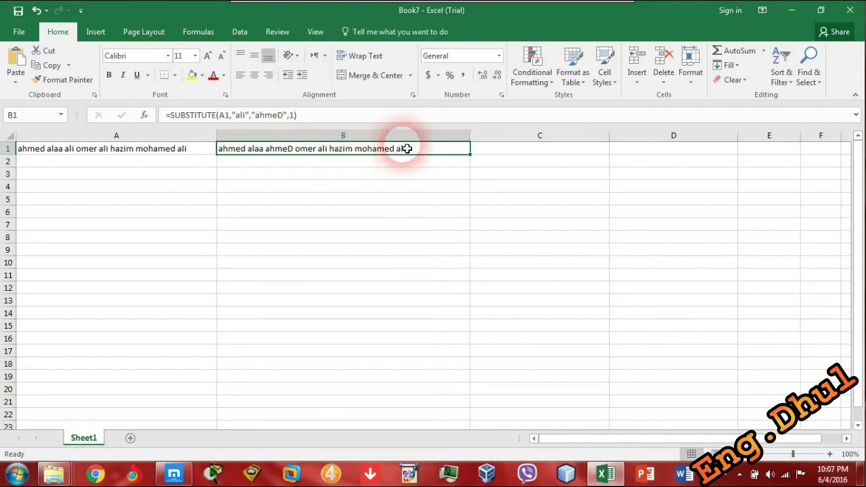
double_click(348, 148)
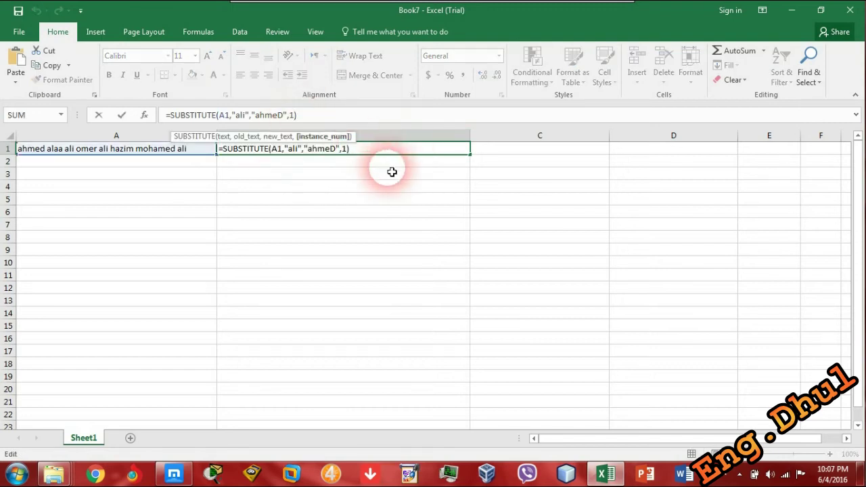
key("BackSpace")
key("BackSpace")
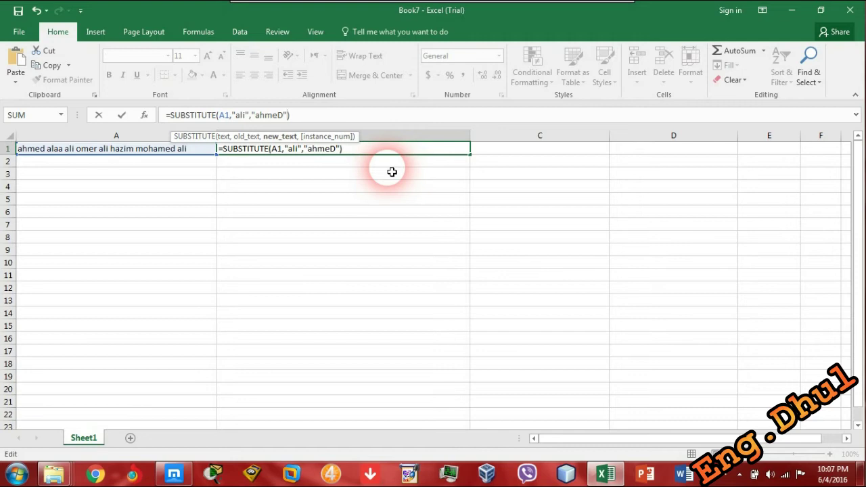
key("BackSpace")
key("BackSpace")
key("BackSpace")
key("BackSpace")
key("BackSpace")
type("ALI")
key("Return")
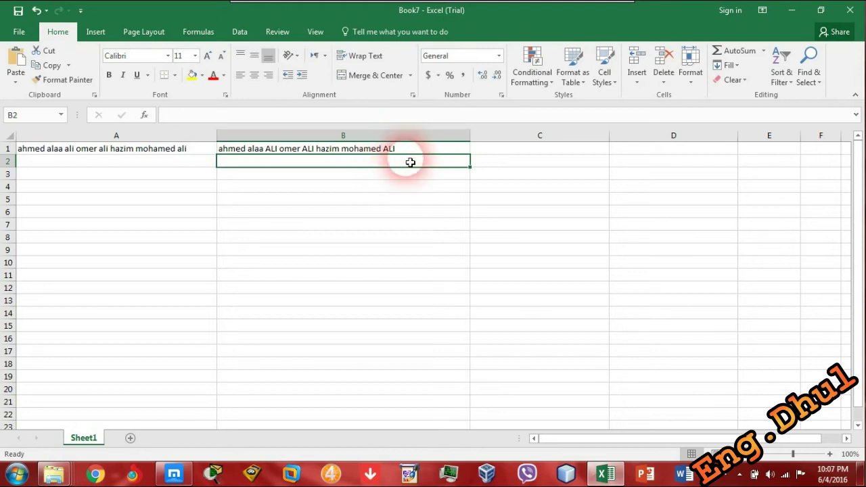
Add instance number 2 to B1's SUBSTITUTE formula so only the second occurrence is replaced, and compare the result with A1
key("Up")
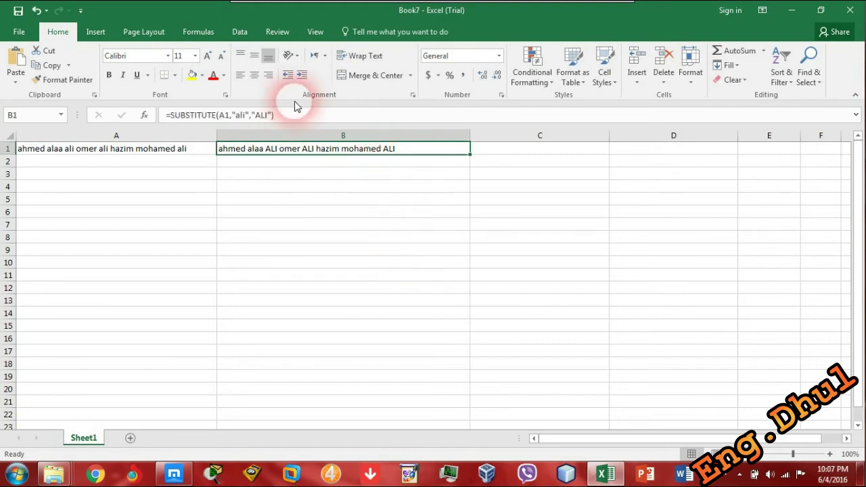
left_click(272, 115)
type(",")
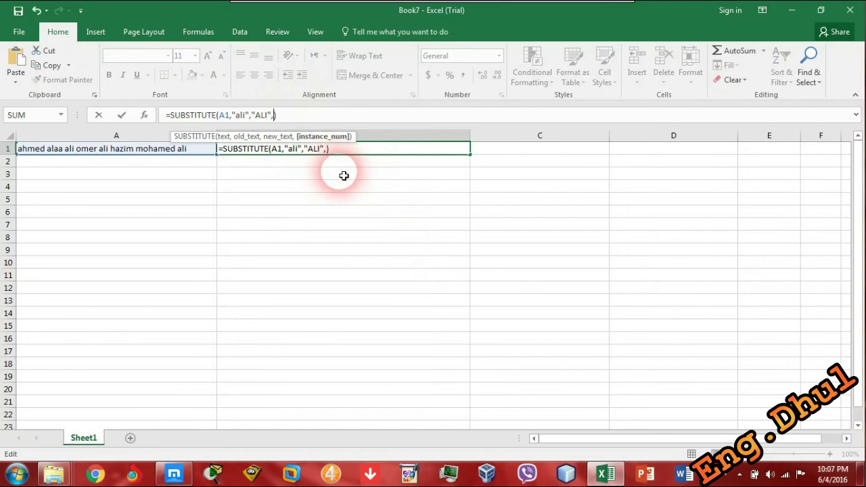
type("2")
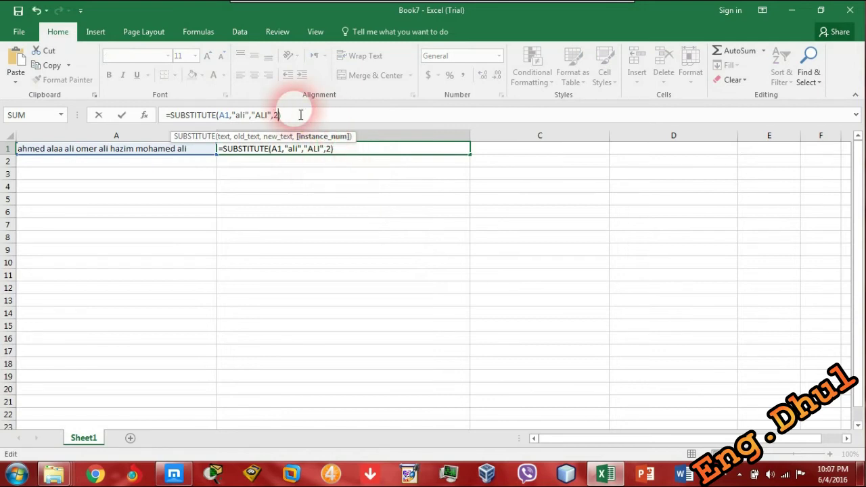
key("Return")
left_click(332, 150)
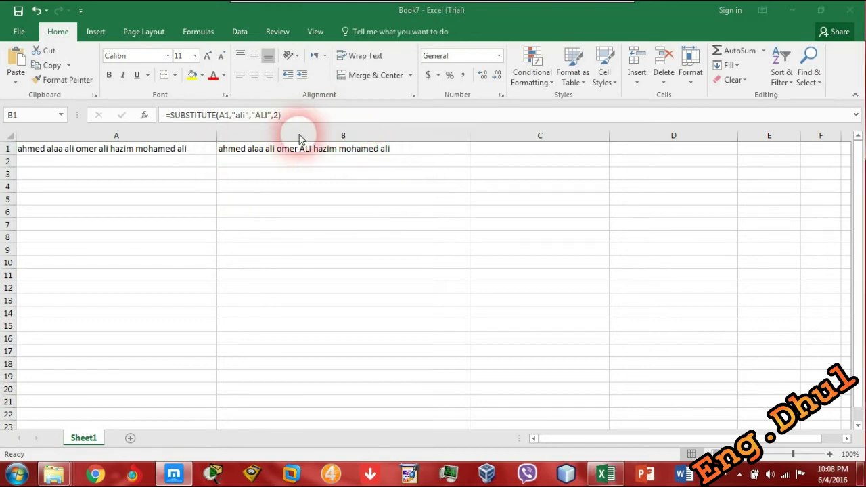
left_click(54, 148)
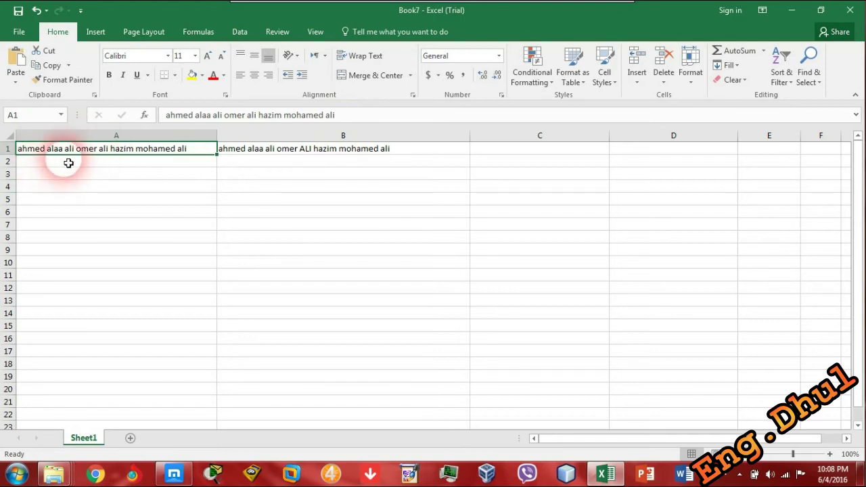
left_click(379, 148)
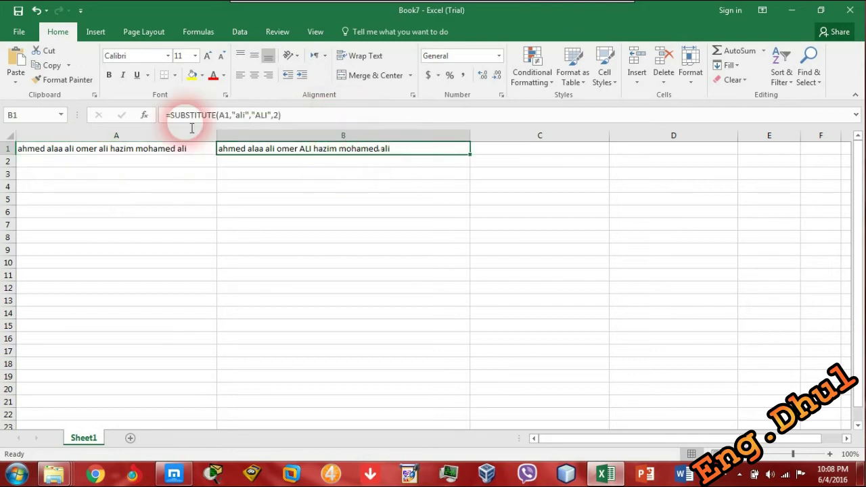
Start a REPLACE formula in C1 that uses cell A1 as the old text
left_click(491, 154)
type("=")
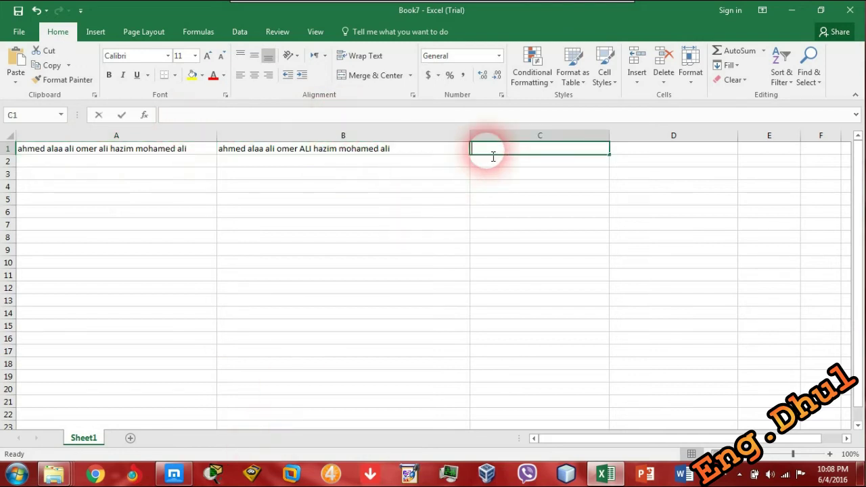
type("re")
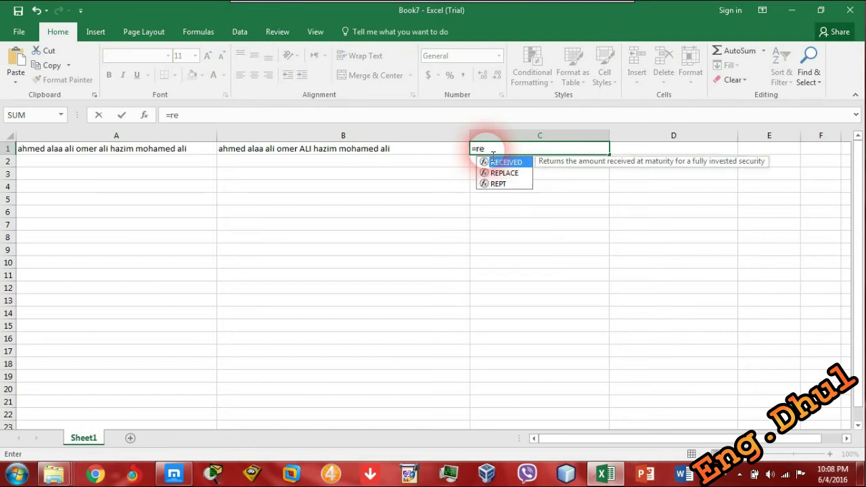
type("p")
key("Tab")
type("a1")
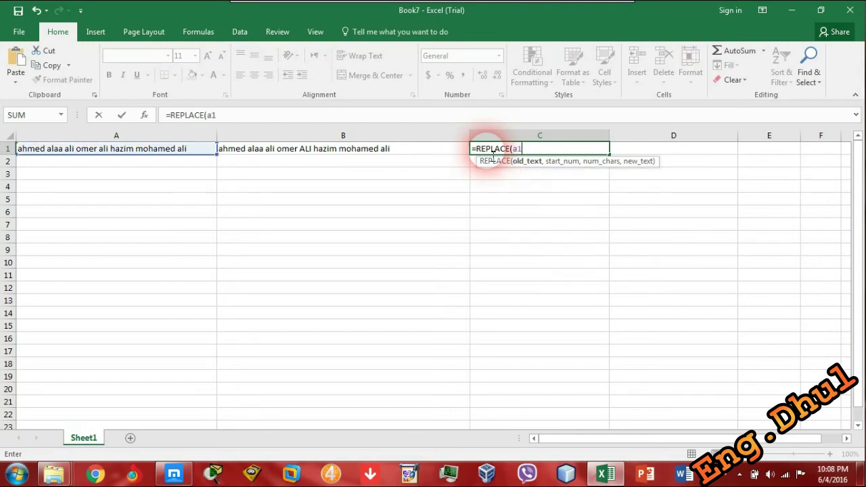
key("Return")
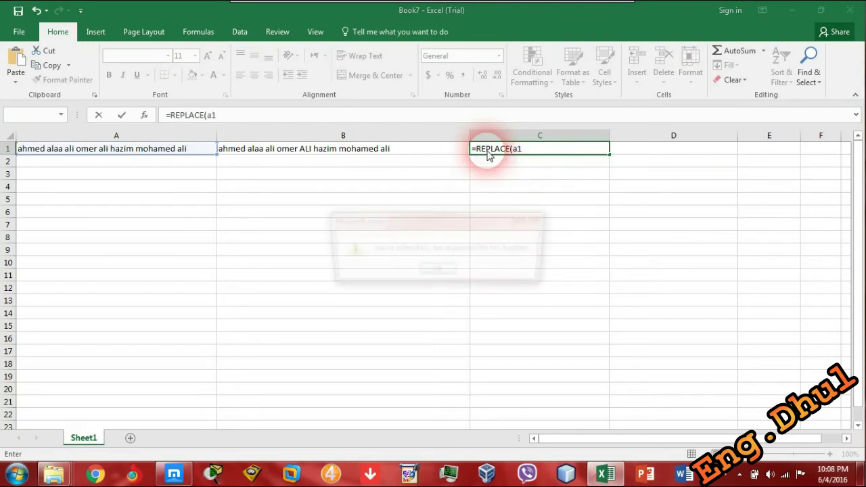
left_click(446, 271)
type(",")
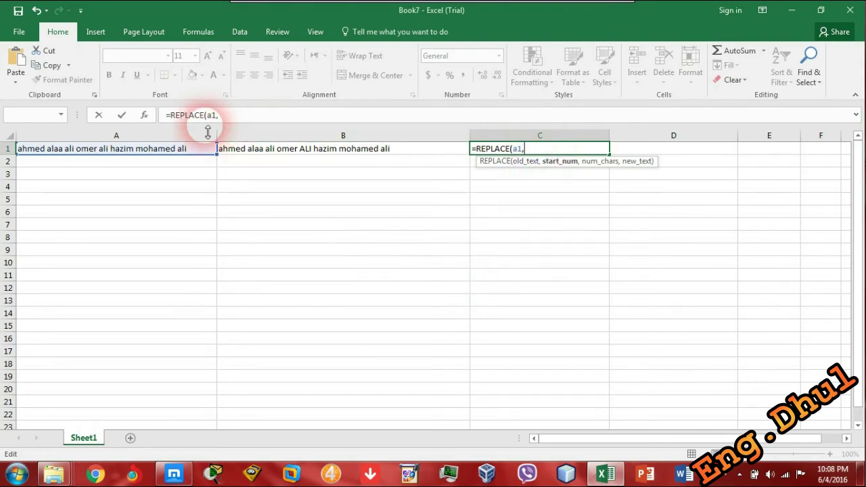
Complete C1's REPLACE formula with start number 1, character count 3 and new text "111"
left_click(246, 115)
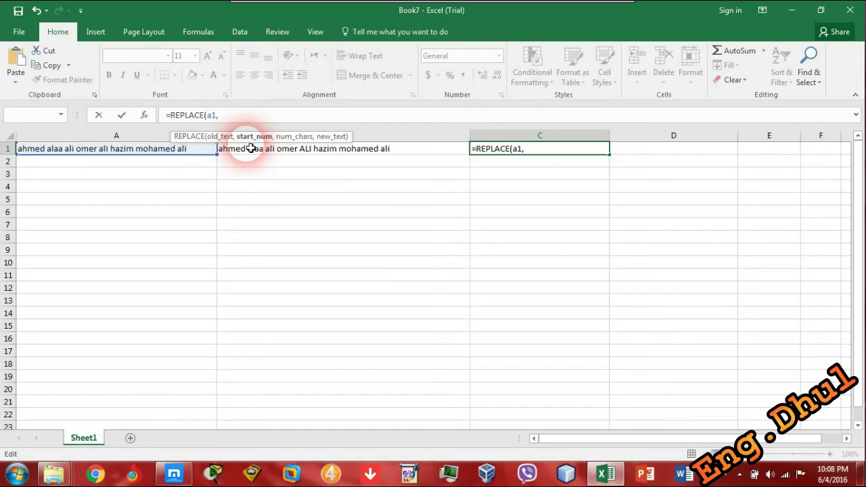
type(",")
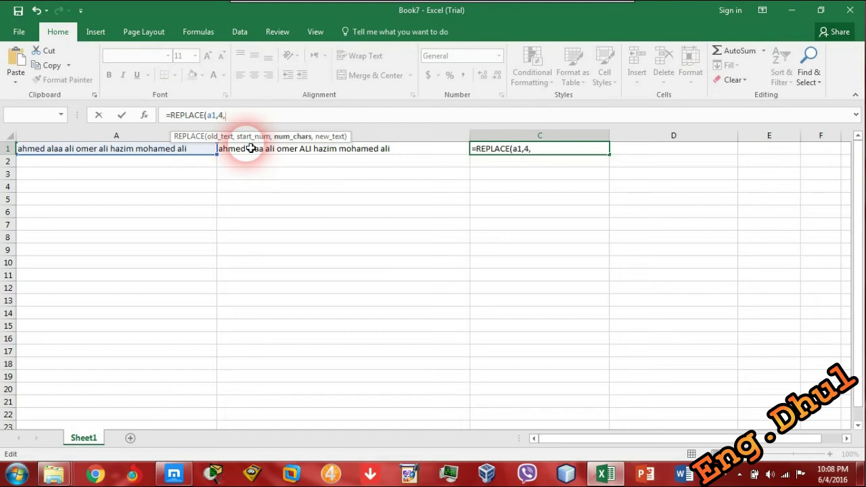
key("BackSpace")
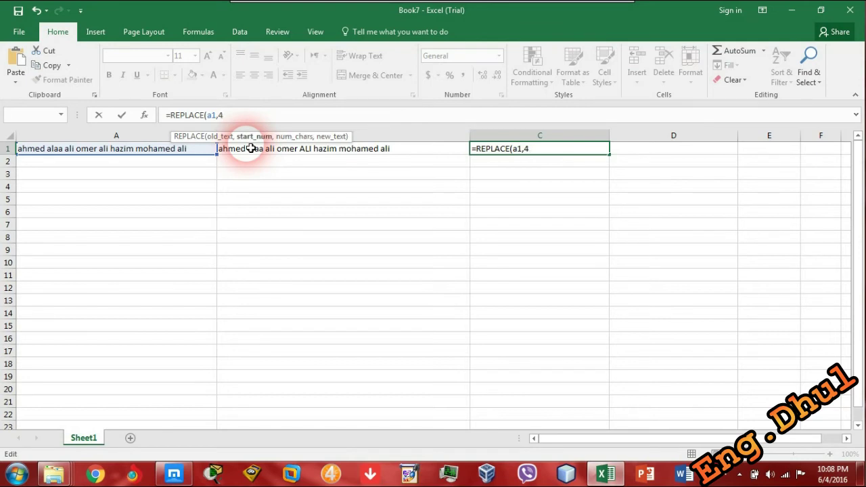
type(",3")
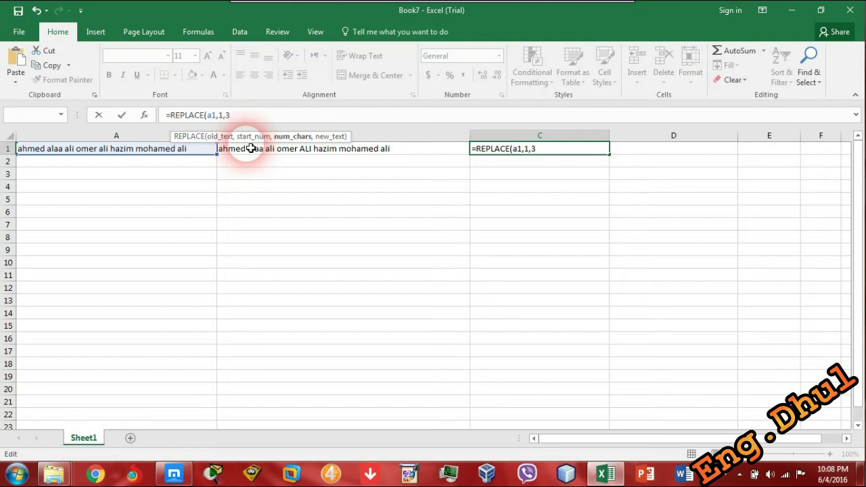
type(",\"111")
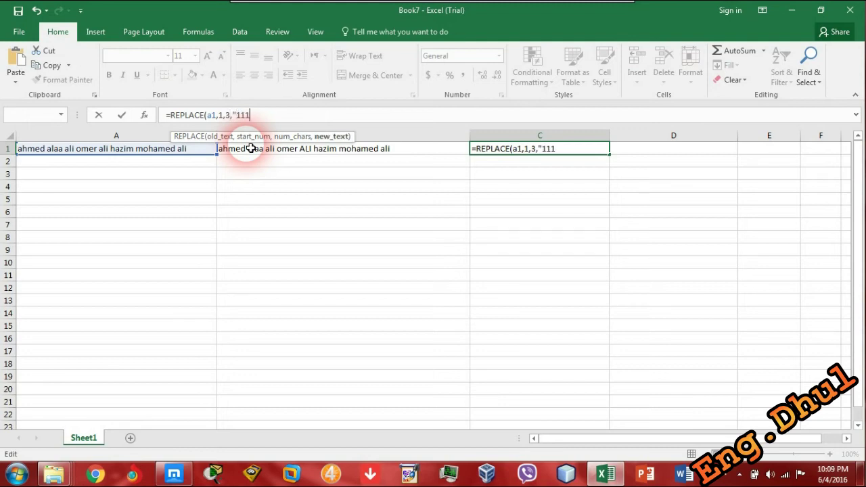
key("Return")
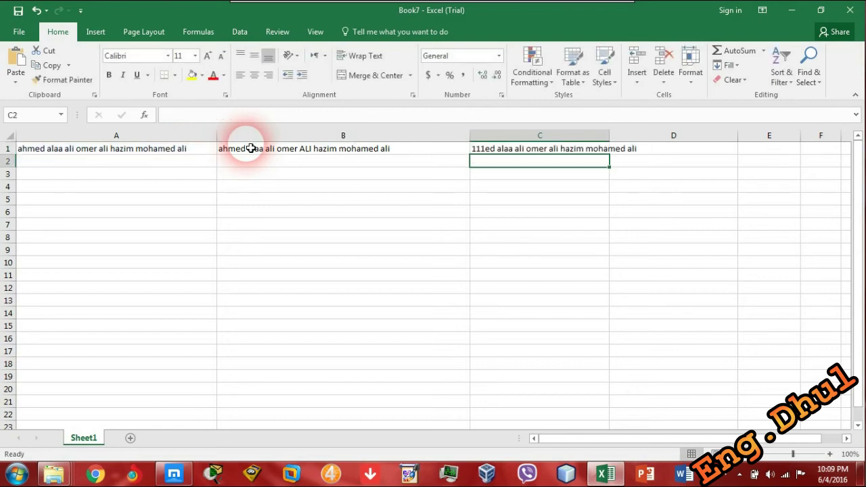
Compare A1 with C1 and examine each argument of C1's REPLACE formula: old text, start number, character count and new text
left_click(38, 152)
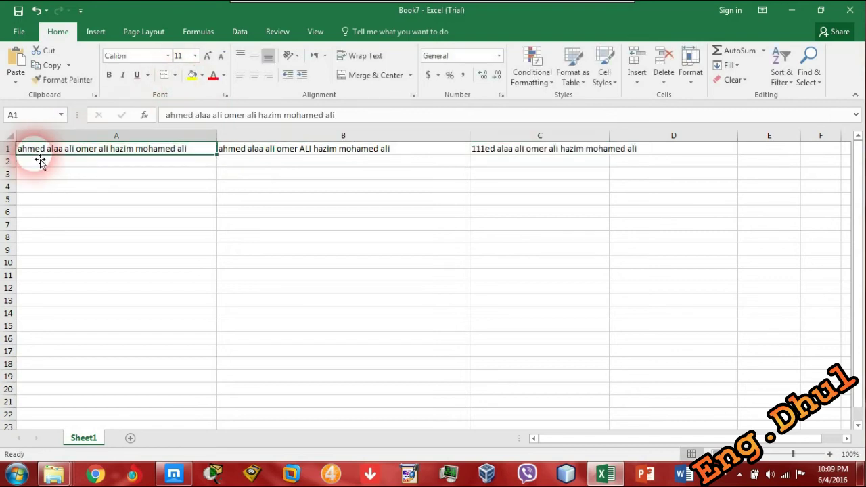
left_click(484, 154)
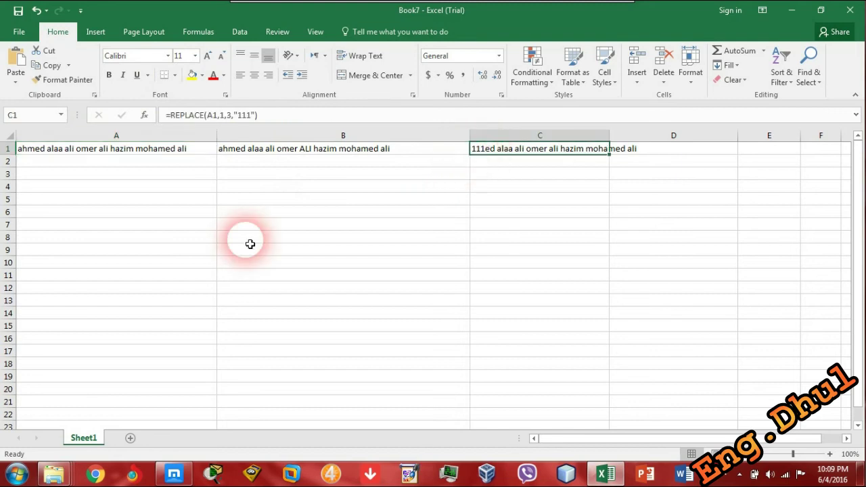
double_click(212, 115)
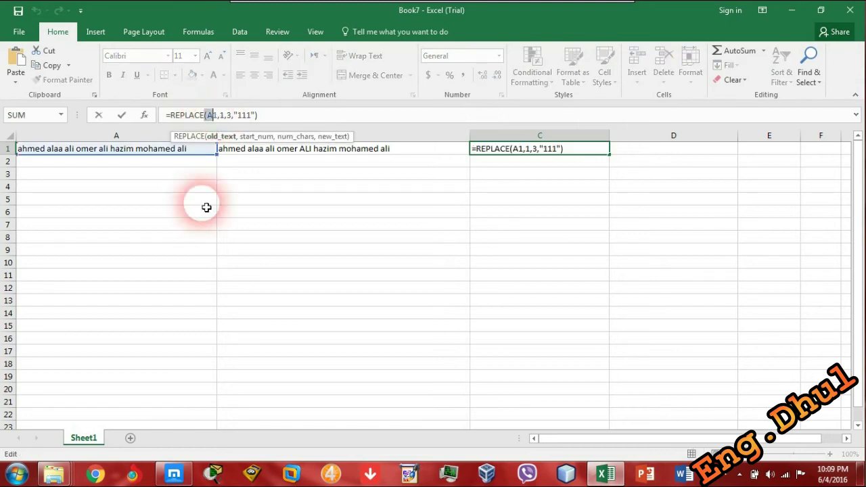
left_click(199, 226)
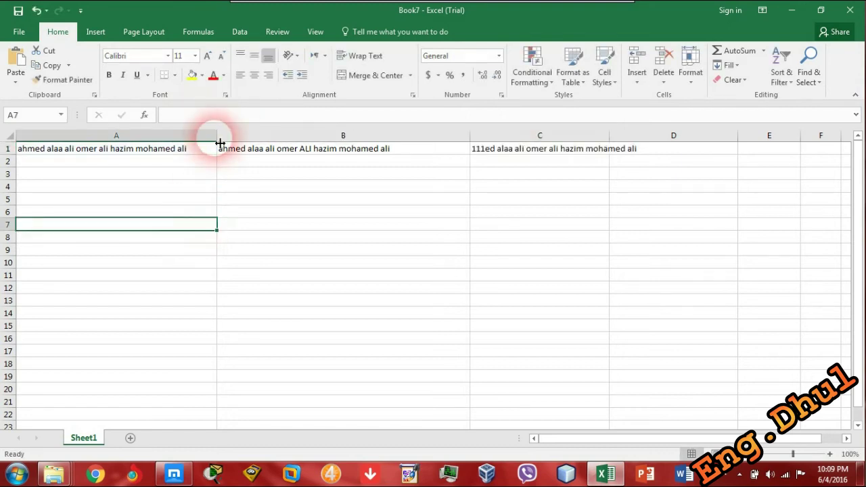
left_click(541, 149)
left_click(221, 116)
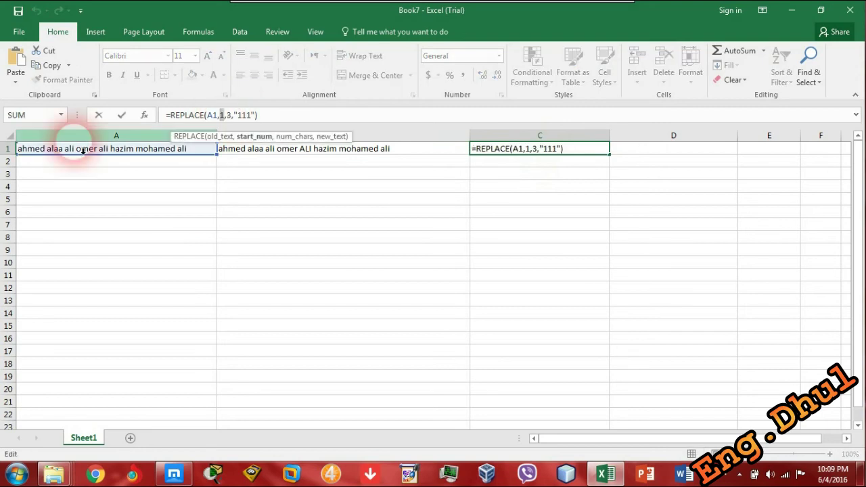
left_click(225, 116)
left_click(232, 116)
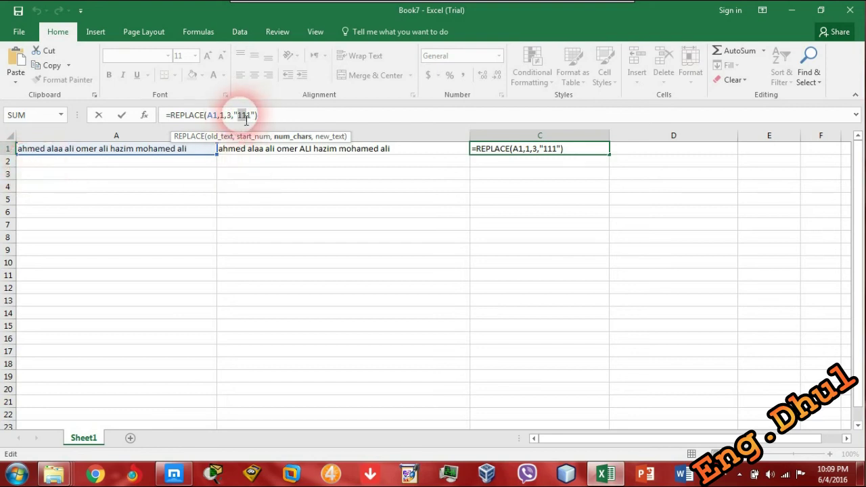
left_click(244, 116)
Set the start number in C1's REPLACE formula to 12 and make the new text an empty string
left_click(218, 116)
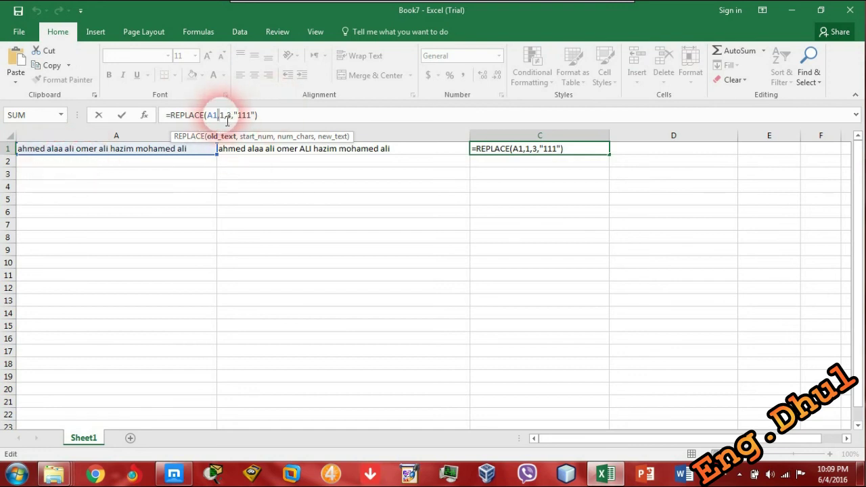
key("Right")
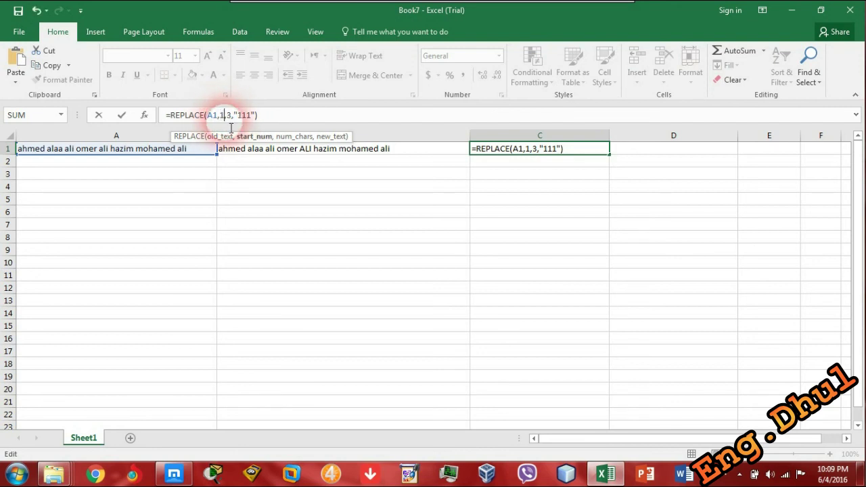
type("12")
key("Right")
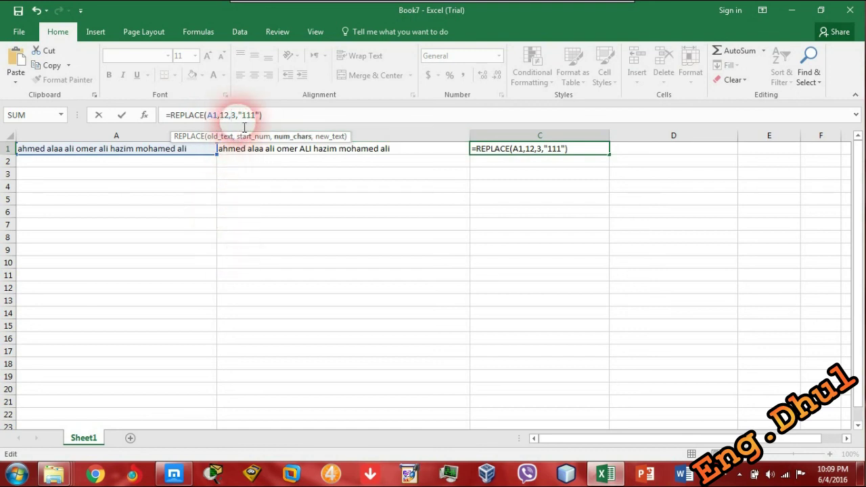
double_click(249, 116)
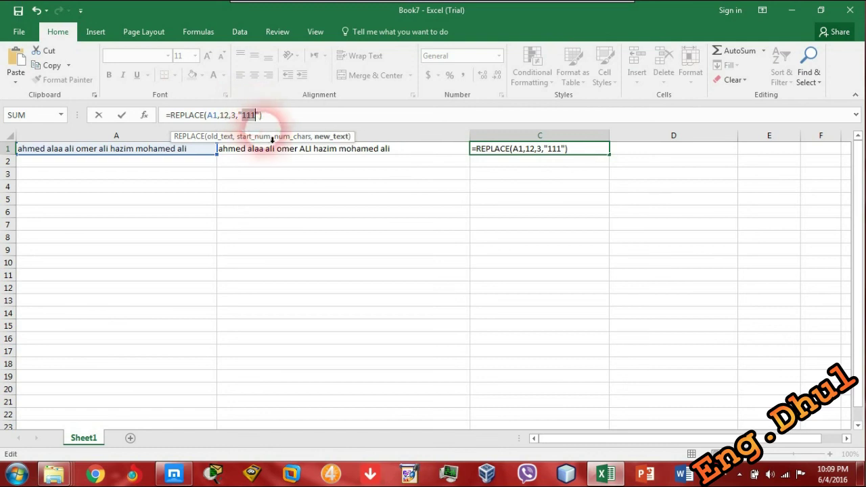
key("BackSpace")
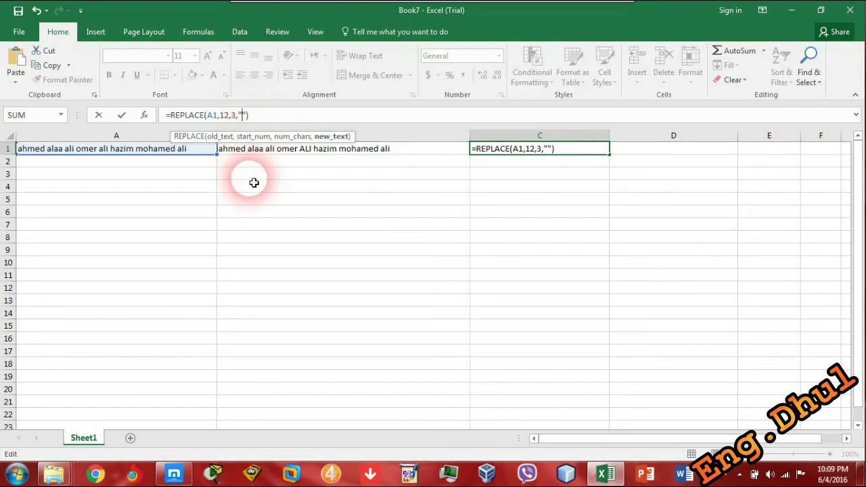
key("Return")
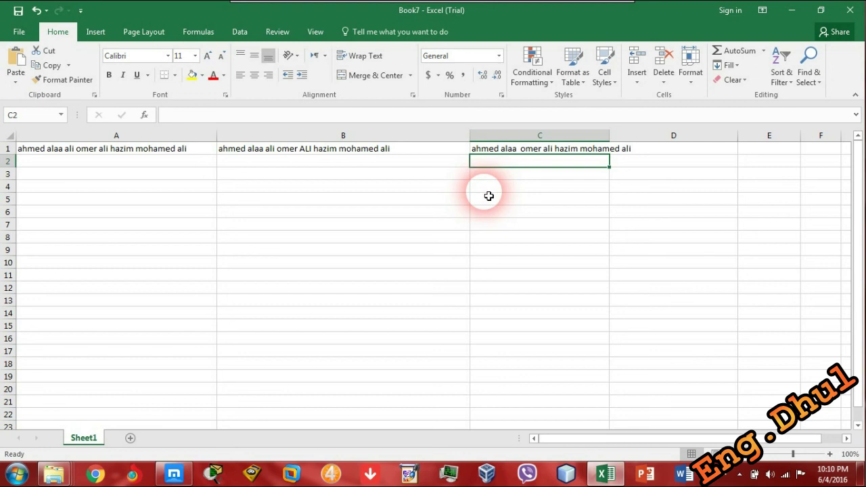
left_click(282, 213)
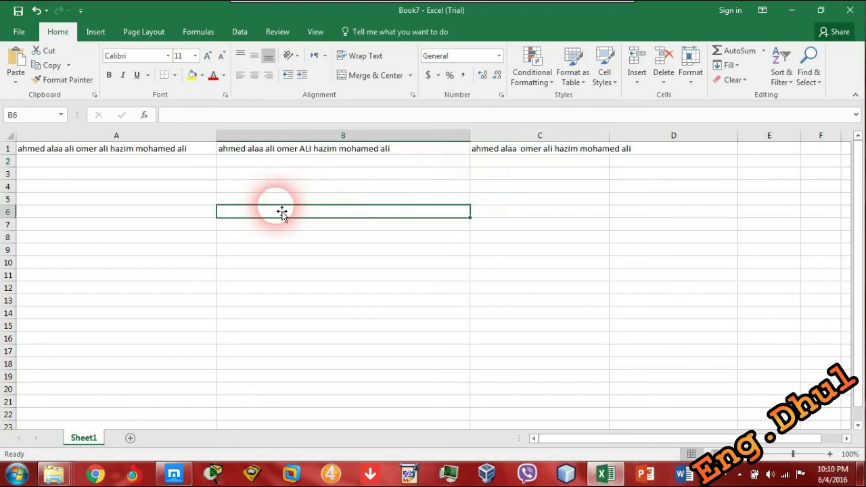